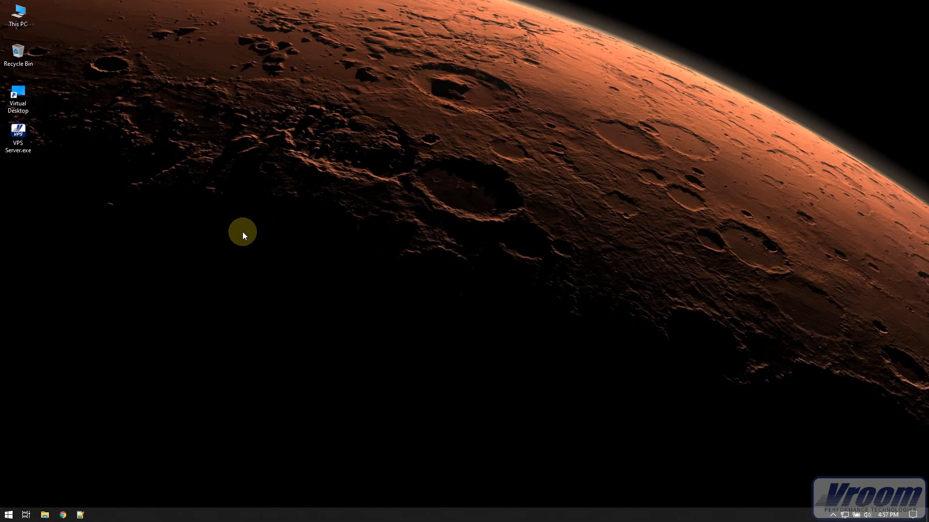
Step: Run the VPS Server.exe installer, accept the license agreement and install Vroom Performance Suite with the default destination and Start Menu folders
double_click(18, 133)
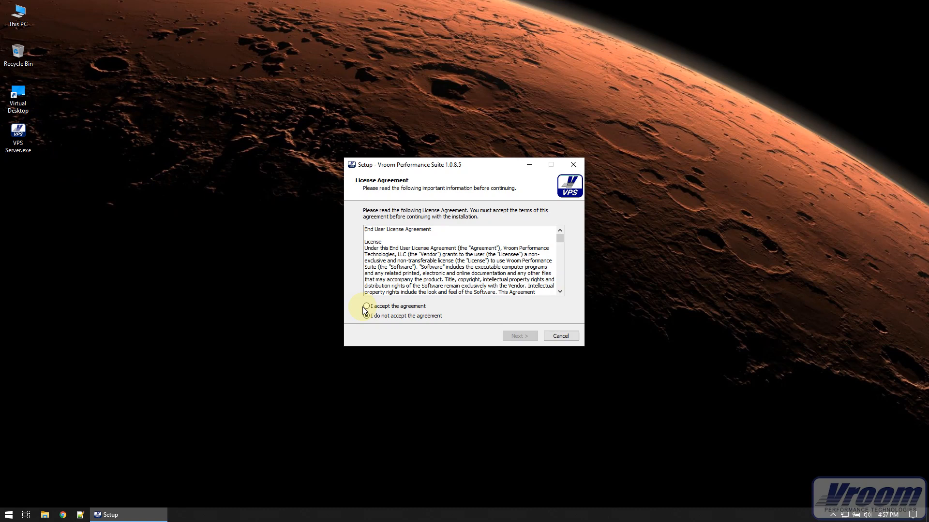
left_click(386, 306)
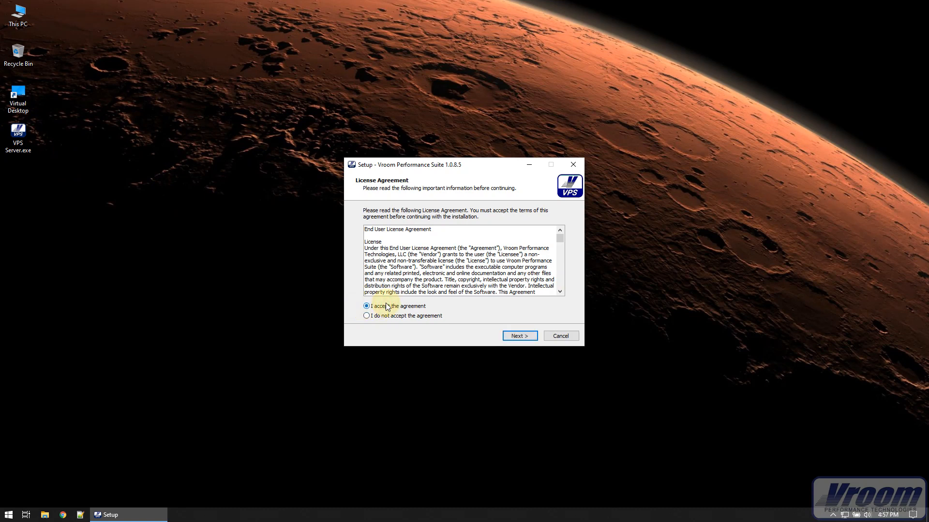
left_click(519, 337)
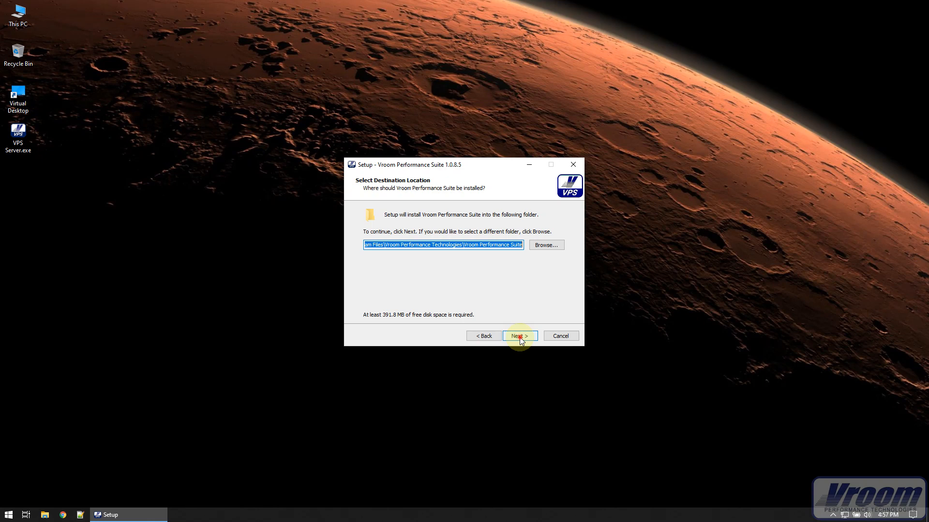
left_click(519, 337)
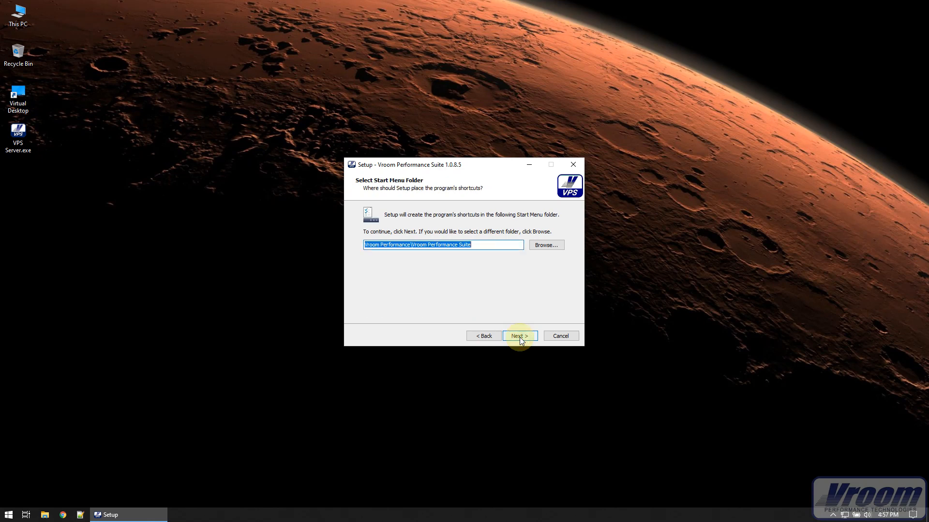
left_click(520, 337)
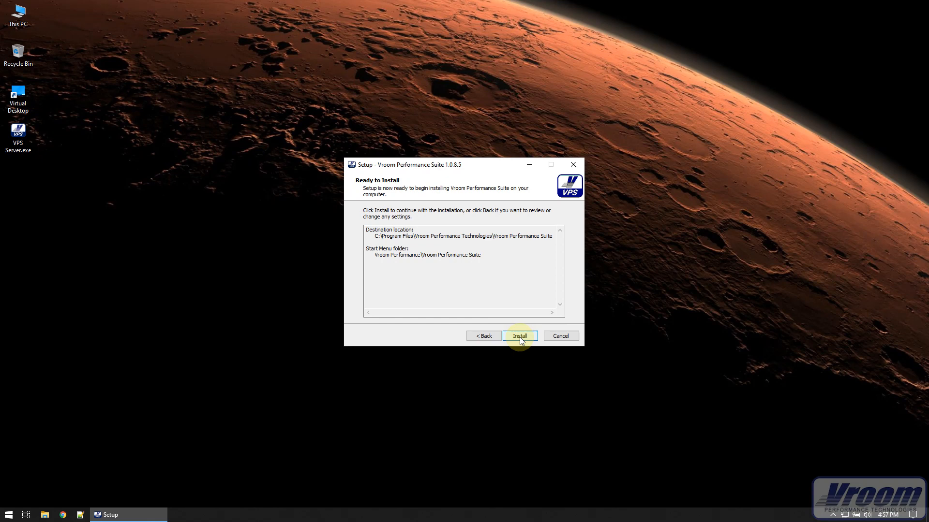
left_click(519, 337)
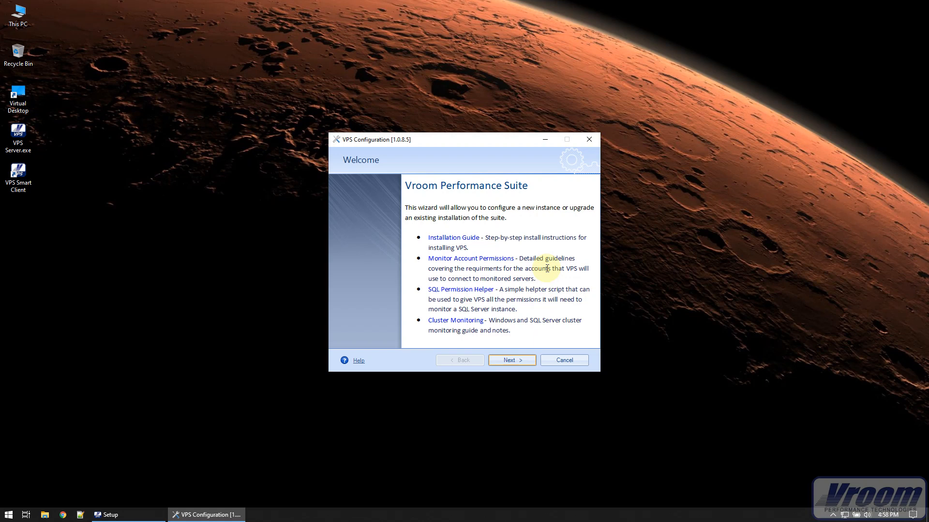
Step: Connect the repository to SQL Server CODECRUSHER01 with user name admin and its password, and create the VroomPS database
left_click(526, 363)
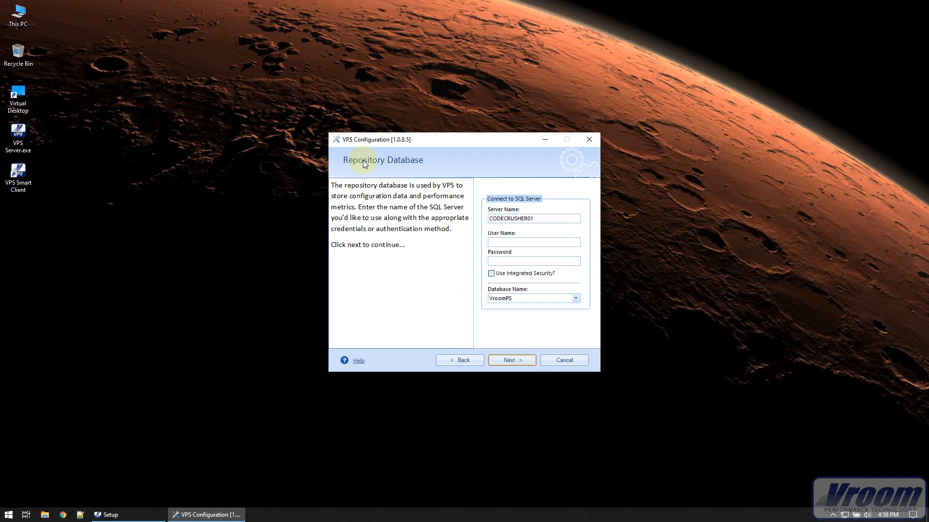
double_click(555, 218)
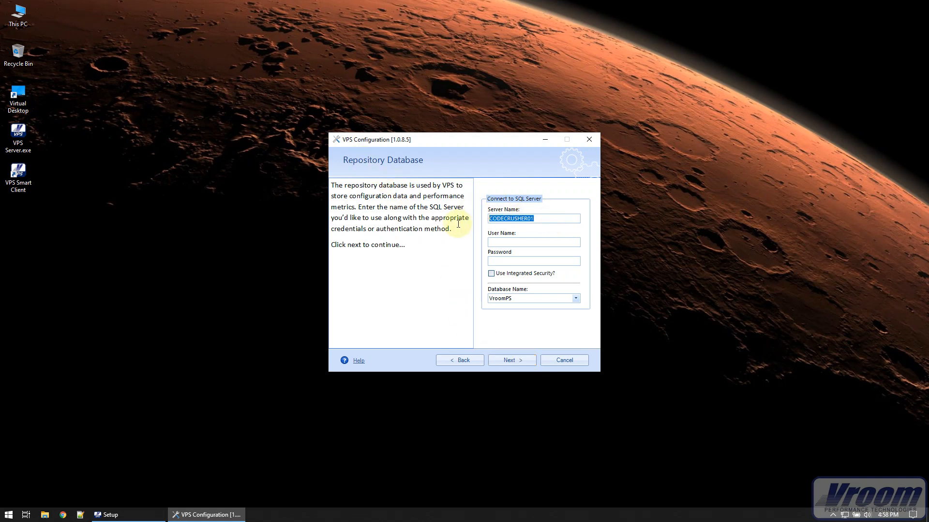
left_click(509, 243)
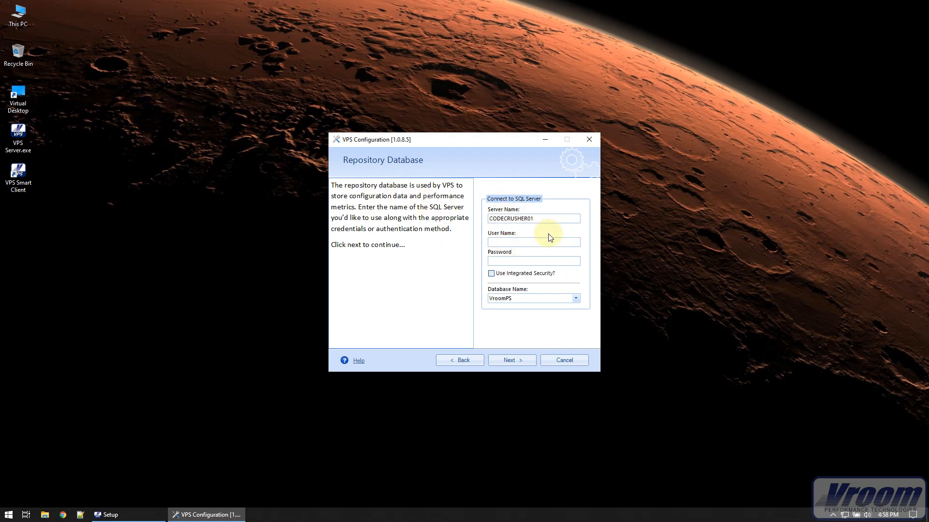
type("admin")
key("Tab")
type("****")
left_click(492, 275)
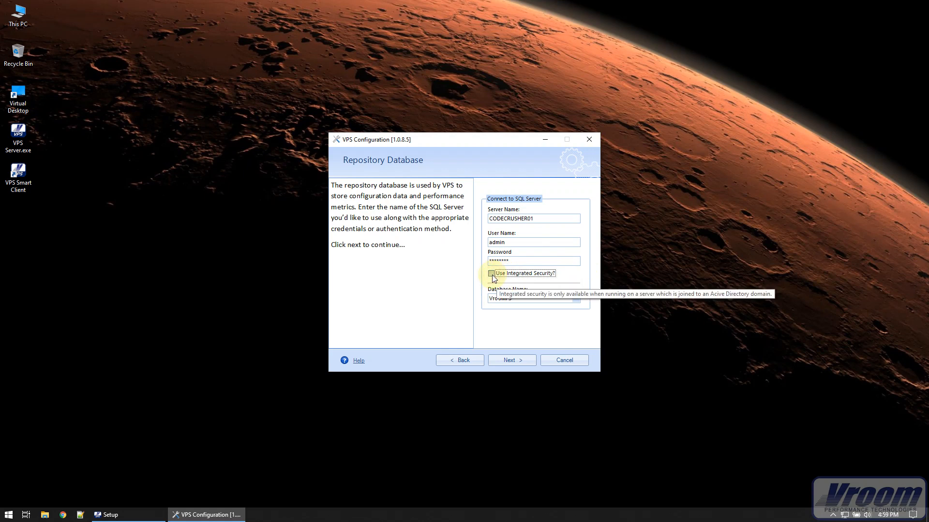
left_click(460, 285)
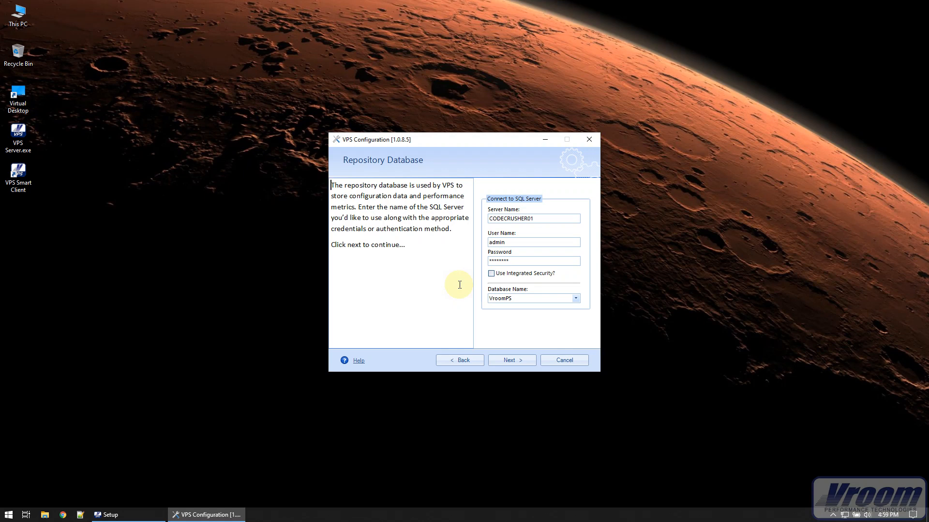
left_click(516, 244)
left_click_drag(516, 244, 484, 243)
left_click(524, 364)
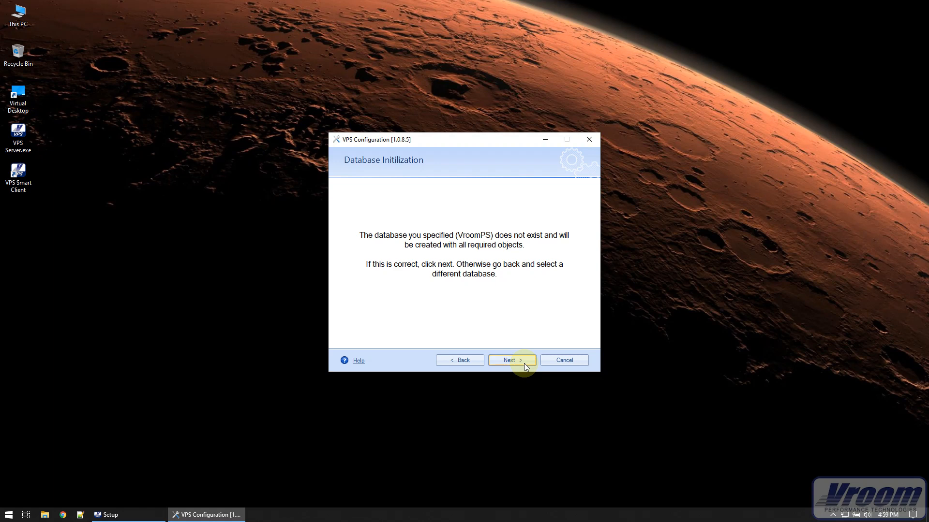
left_click(524, 364)
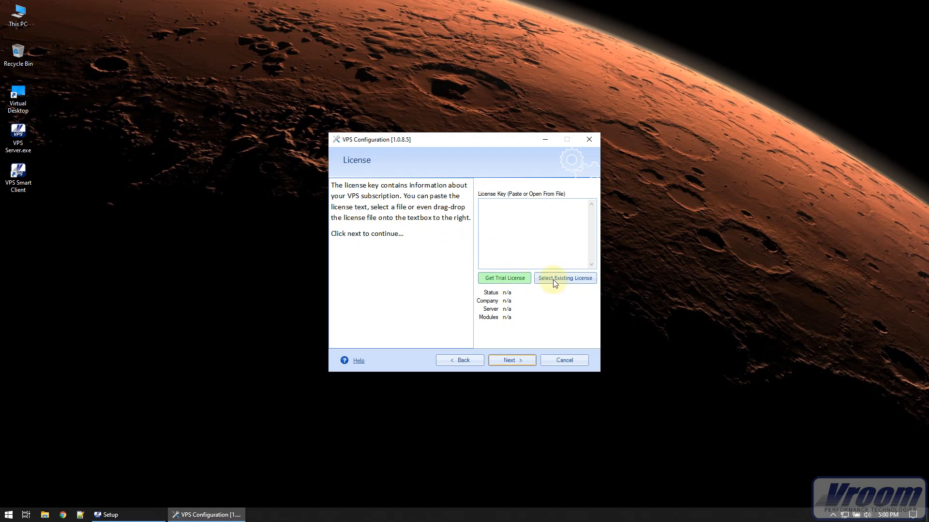
Step: Start a trial license request for company Vroom and fill in the contact's name and e-mail address
left_click(566, 282)
left_click(524, 280)
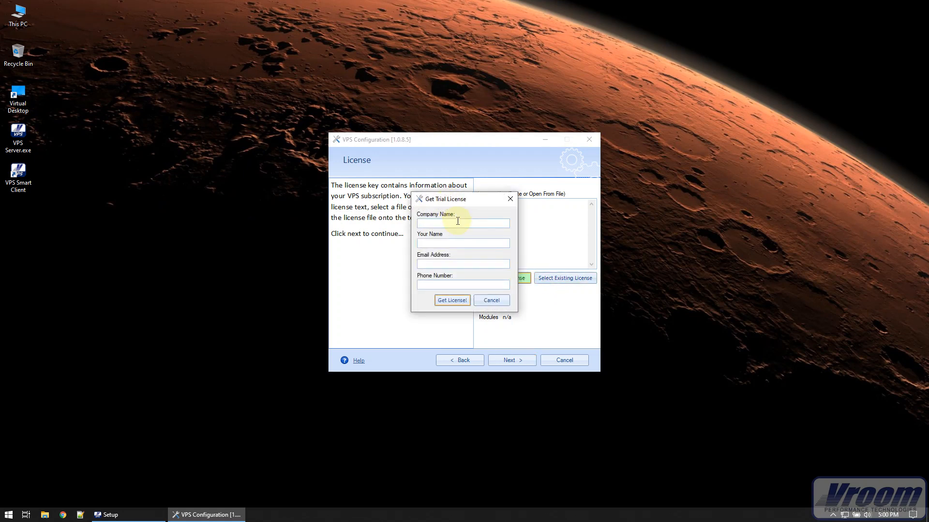
left_click(457, 223)
type("Vroom")
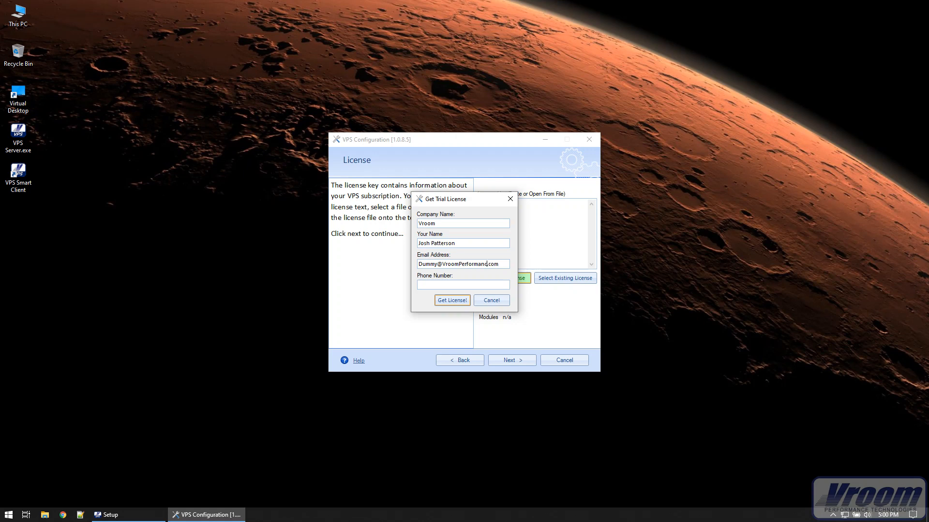
Step: Correct the spelling of the domain in the contact's e-mail address
key("Left")
key("Left")
key("Left")
key("BackSpace")
key("BackSpace")
key("BackSpace")
type("nce888-888-88")
Step: Enter the contact's phone number, obtain the trial license and proceed to the Administrators page
left_click(454, 299)
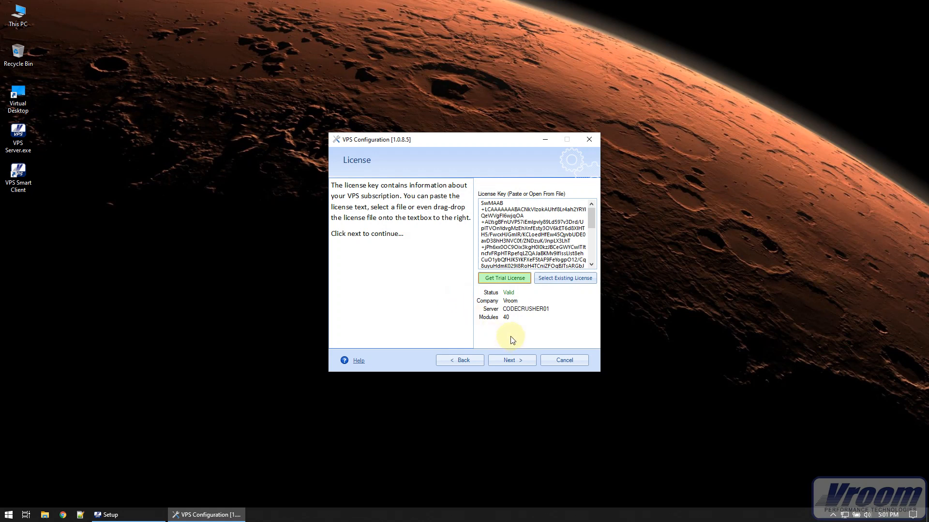
left_click(515, 362)
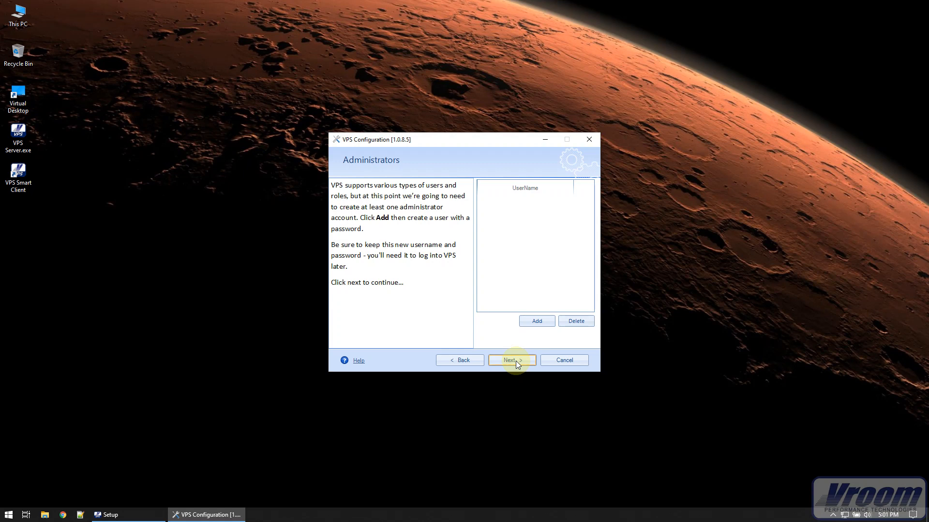
Step: Fill in a new administrator account with the VPS username vroom, the account password and the person's first and last name
left_click(532, 318)
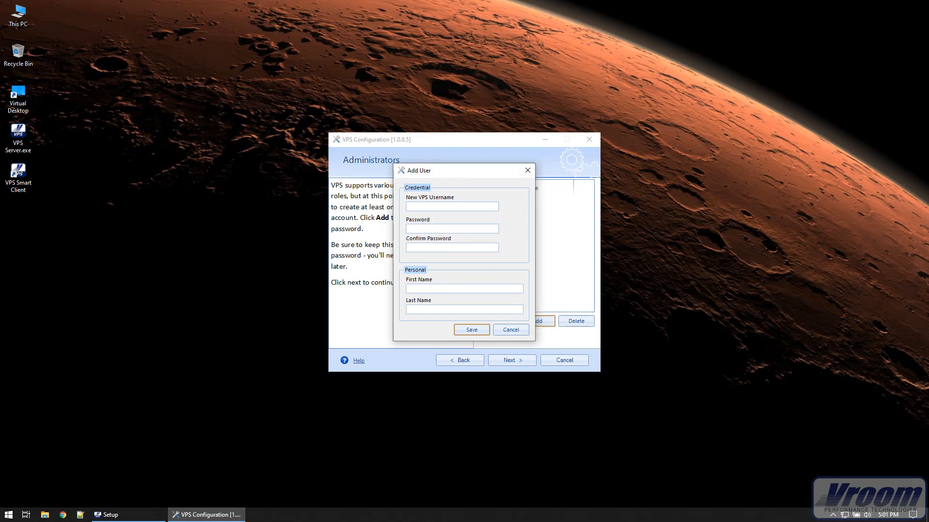
type("vroom")
key("Tab")
type("***************")
key("Tab")
key("Tab")
Step: Re-enter the confirmation password for the new administrator and save the account
left_click(471, 333)
left_click(504, 292)
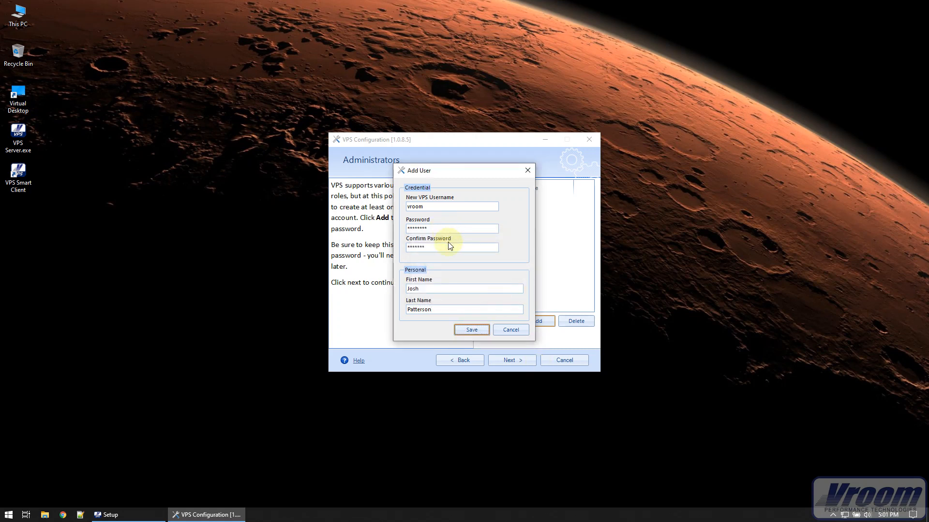
double_click(450, 246)
type("*****")
key("Return")
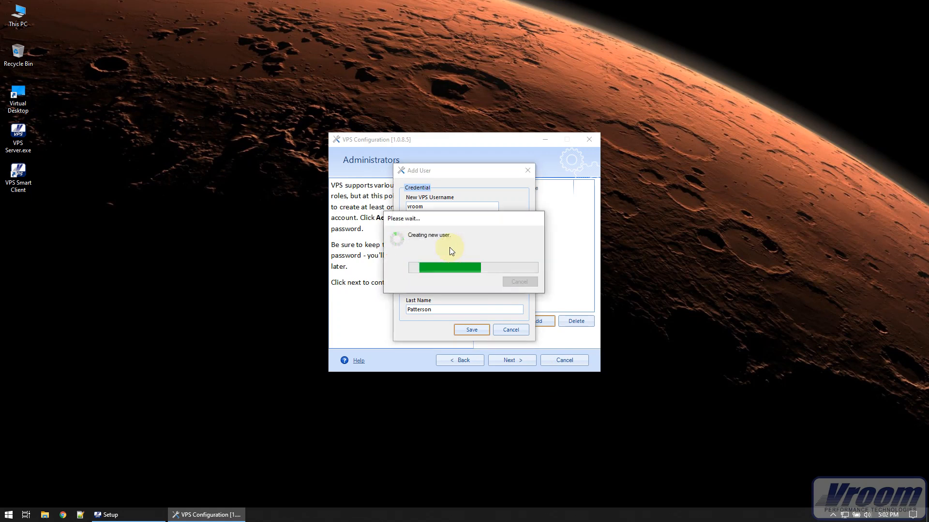
Step: Set svcvroom and its password as the Windows service account, and finish the setup with the VPS Smart Client set to start
left_click(511, 361)
left_click(520, 235)
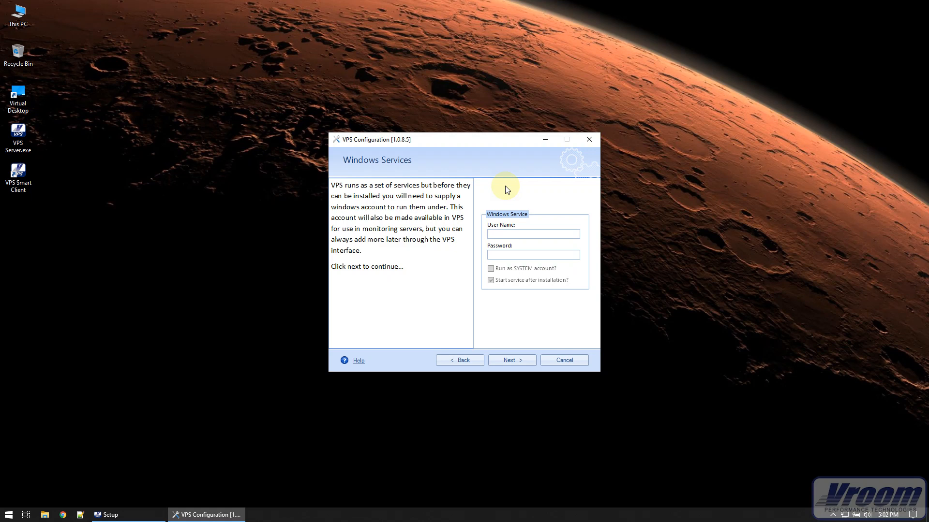
type("svcvroom")
key("Tab")
type("*******")
left_click(524, 364)
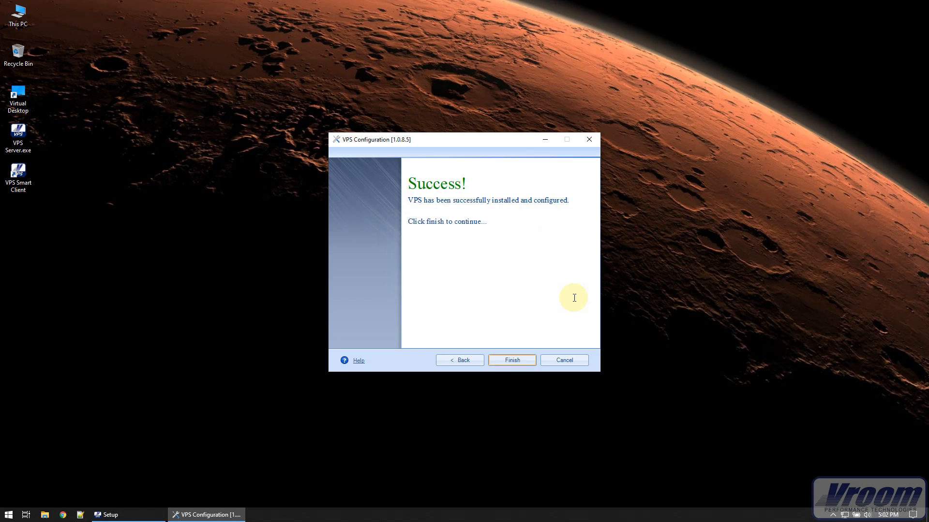
left_click(514, 364)
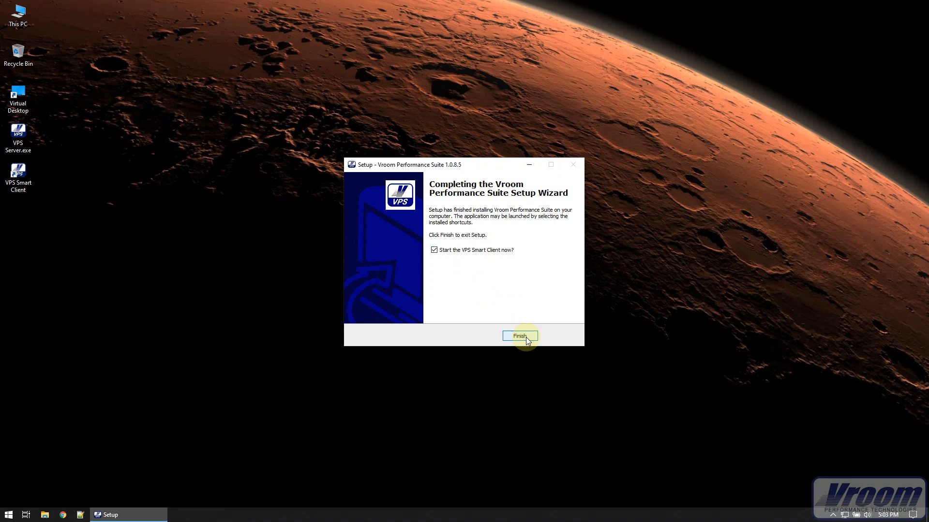
left_click(527, 337)
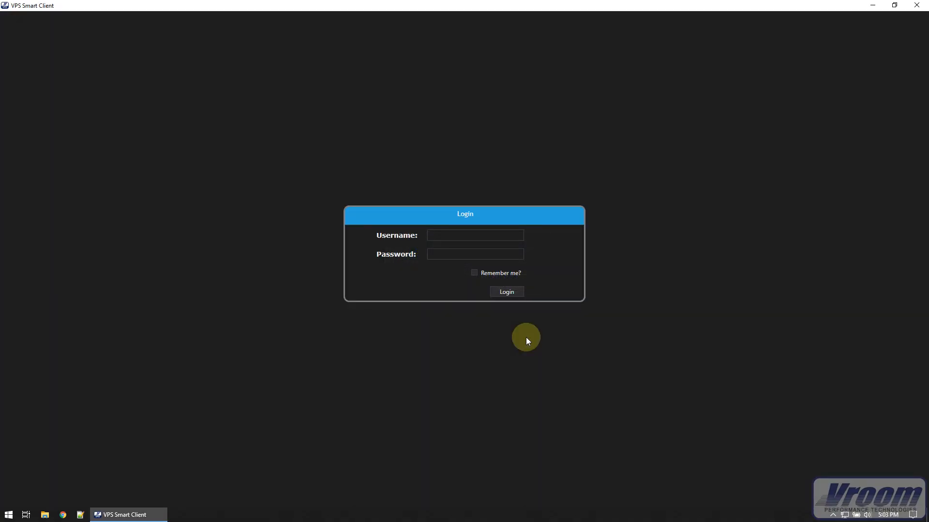
Step: Log in to the VPS Smart Client as vroom with the account password
left_click(481, 235)
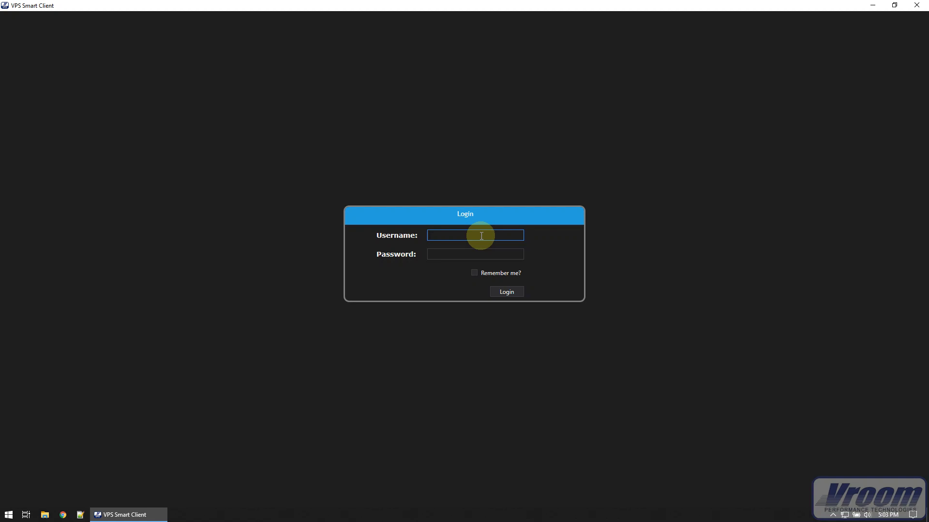
type("vroom")
key("Tab")
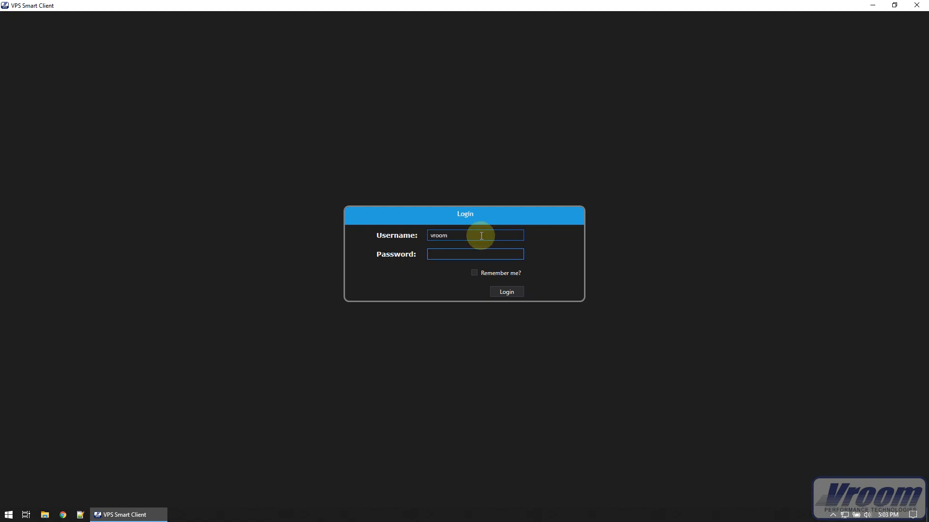
type("********")
left_click(503, 291)
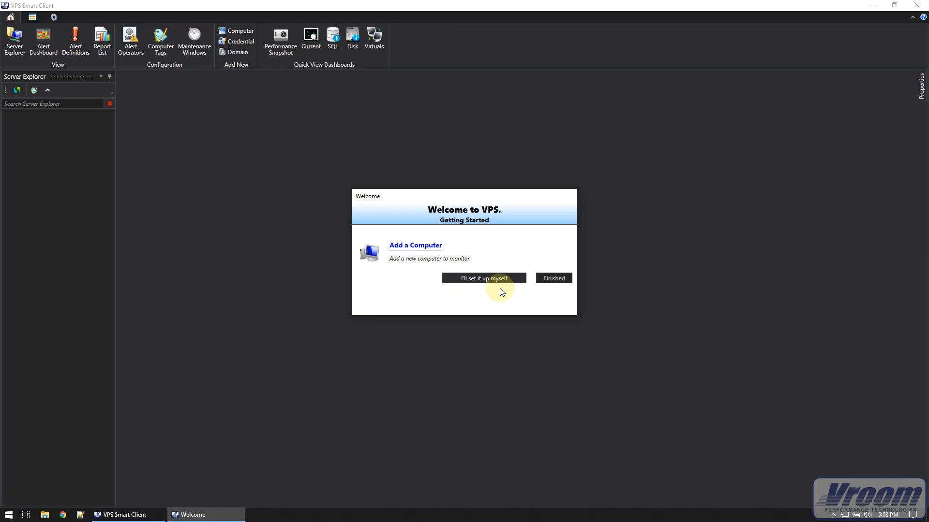
Step: Start adding a computer to monitor, keeping the WORKGROUP domain and the WORKGROUP\svcvroom credential
left_click(417, 247)
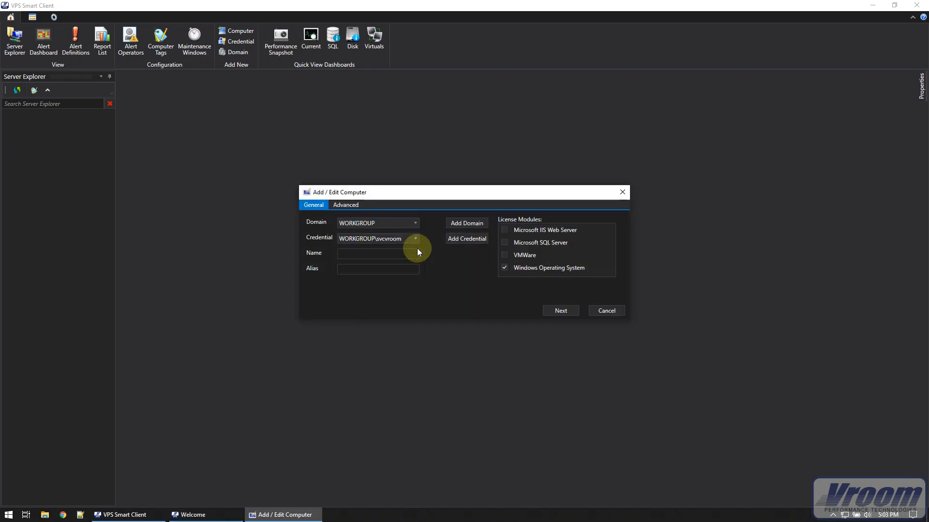
left_click(384, 221)
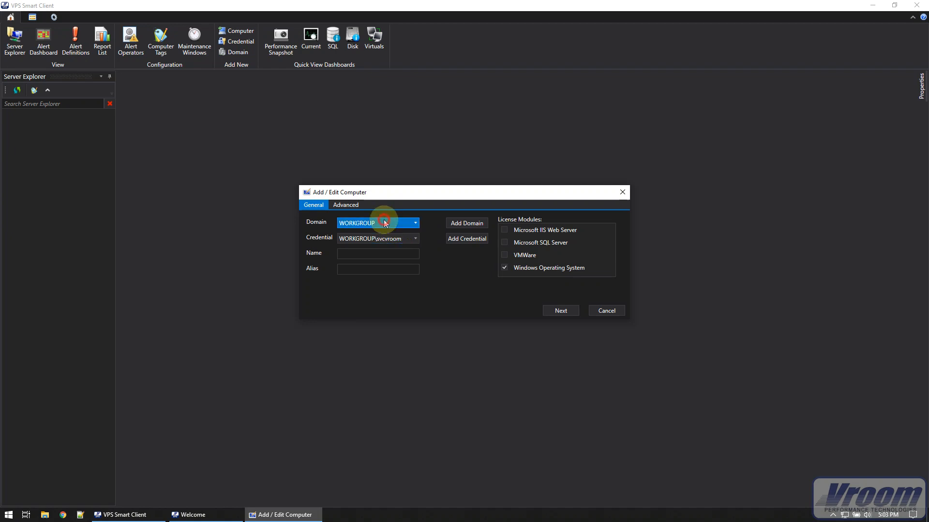
left_click(384, 221)
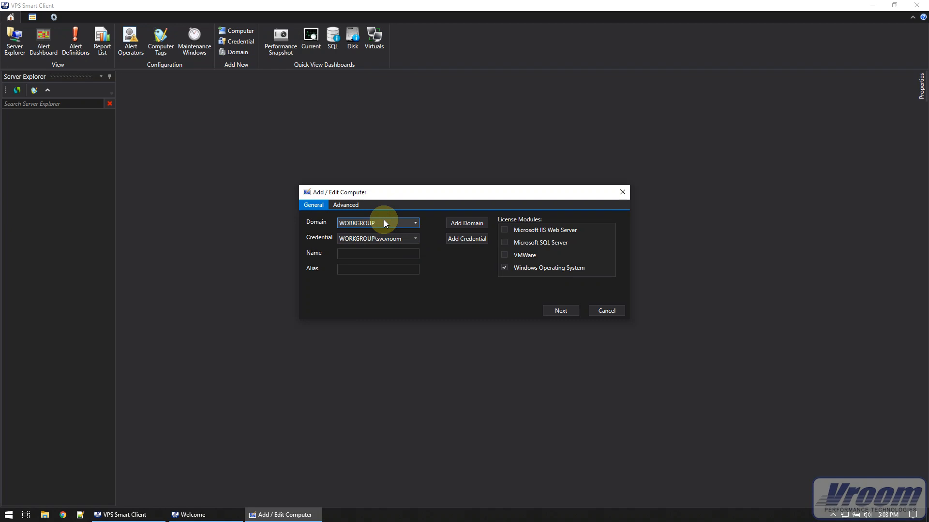
left_click(385, 238)
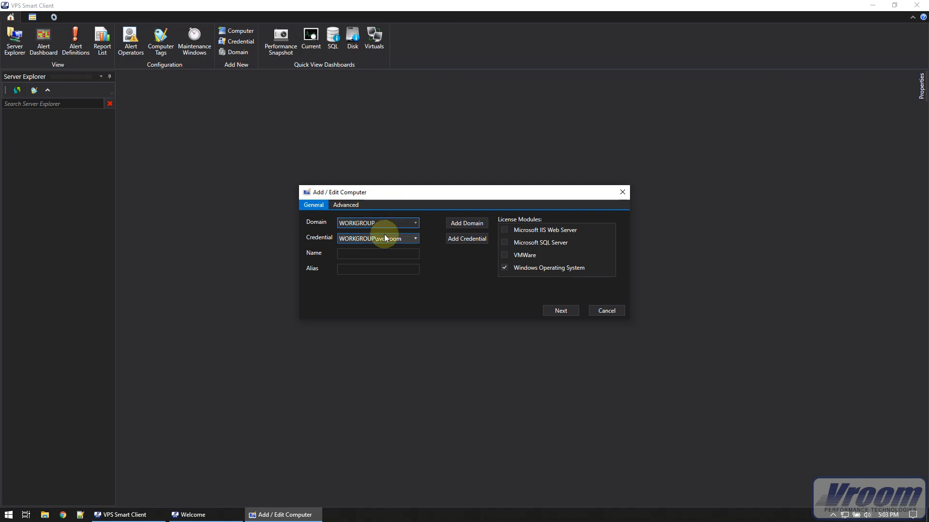
left_click(384, 237)
left_click(384, 237)
Step: Name the computer CodeCrusher01, leave the alias empty and enable the Microsoft SQL Server license module
left_click(376, 253)
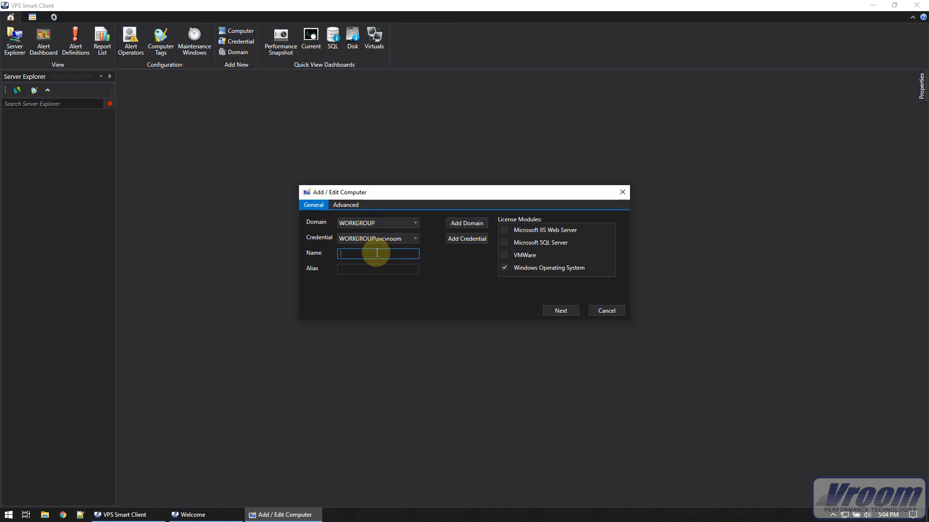
type("Code")
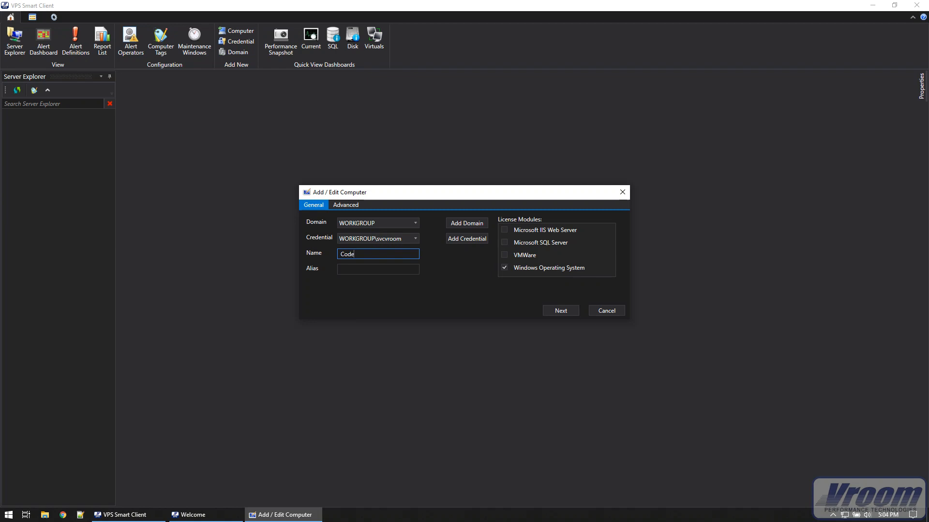
type("Crusher01")
left_click(359, 271)
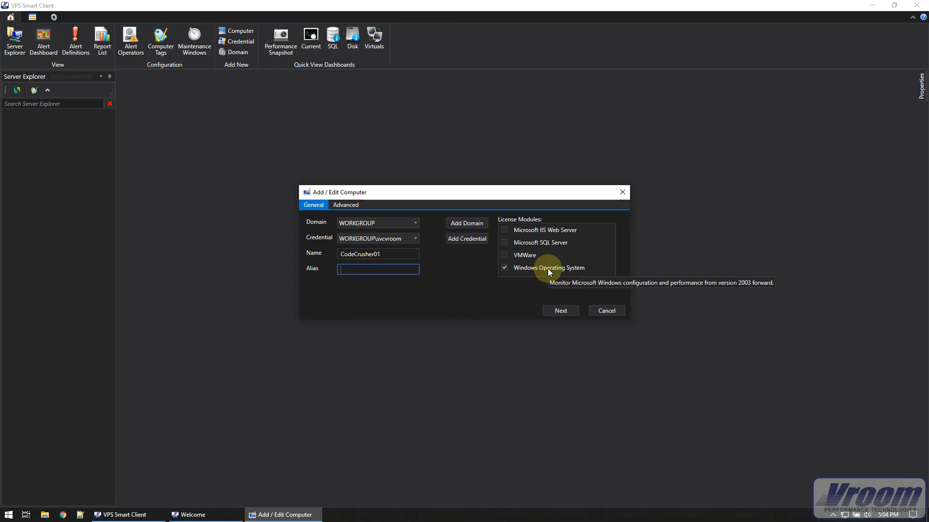
left_click(503, 243)
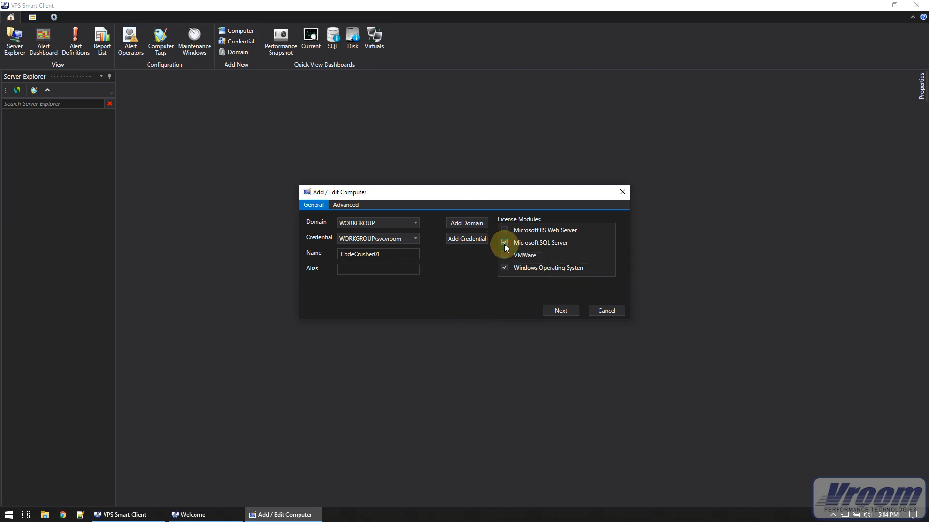
Step: Validate and finish adding the computer, and close the getting-started window along with its follow-up info message
left_click(552, 312)
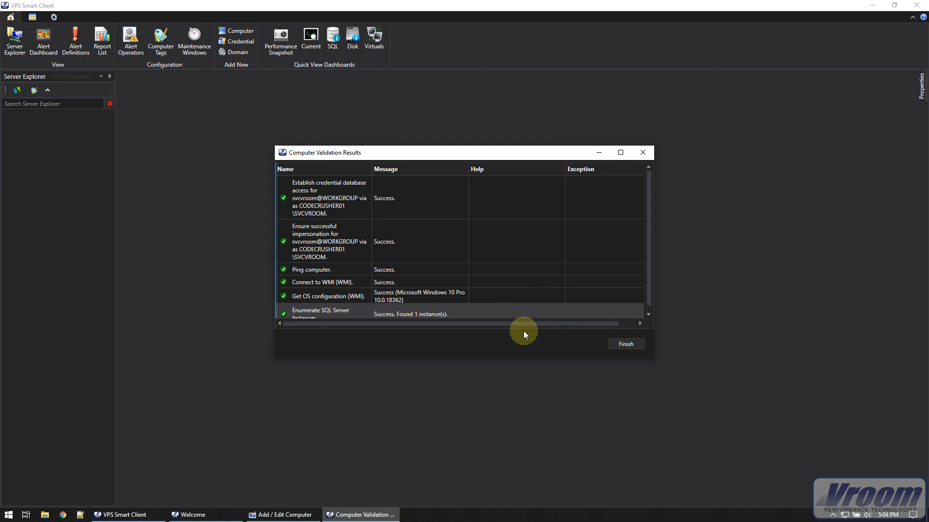
left_click_drag(518, 358, 516, 388)
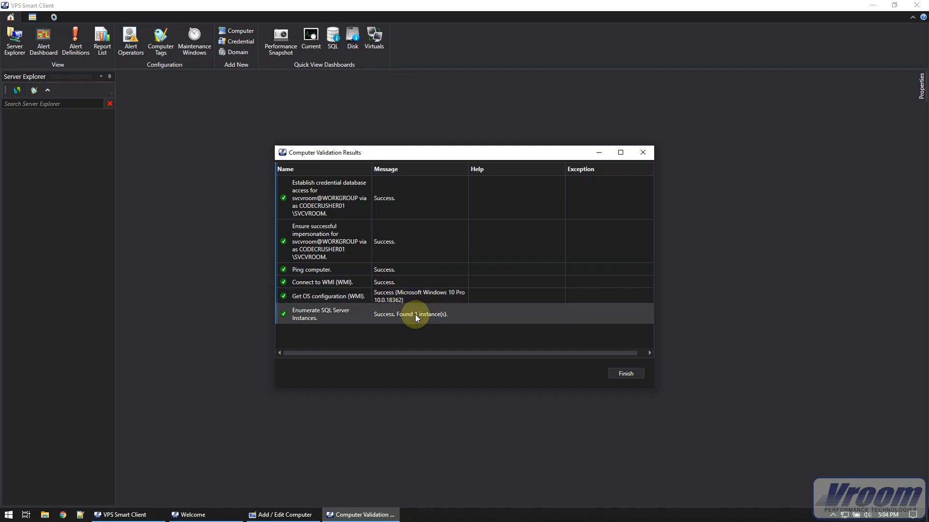
left_click(622, 373)
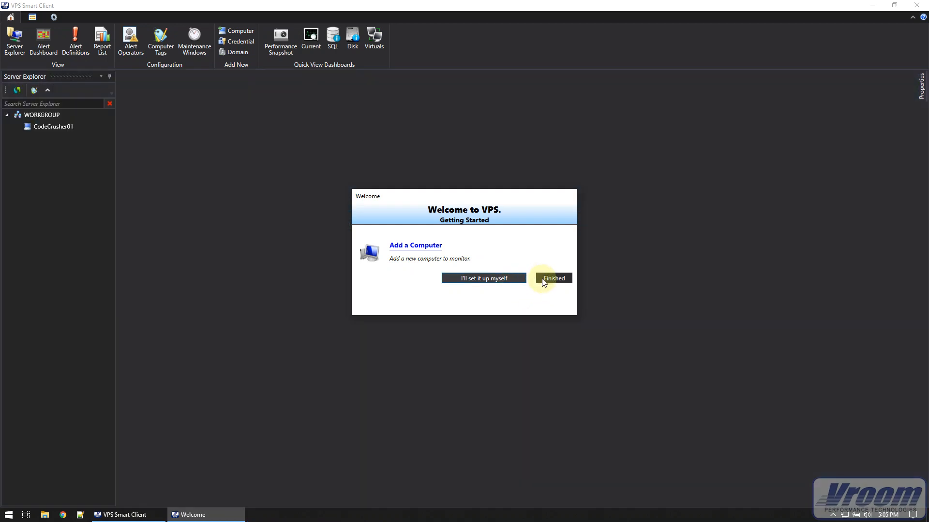
left_click(545, 280)
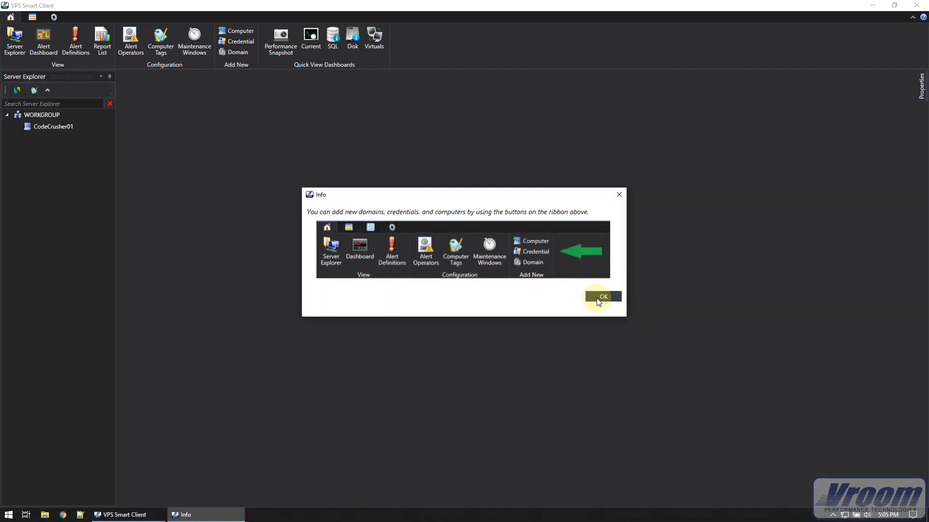
left_click(598, 301)
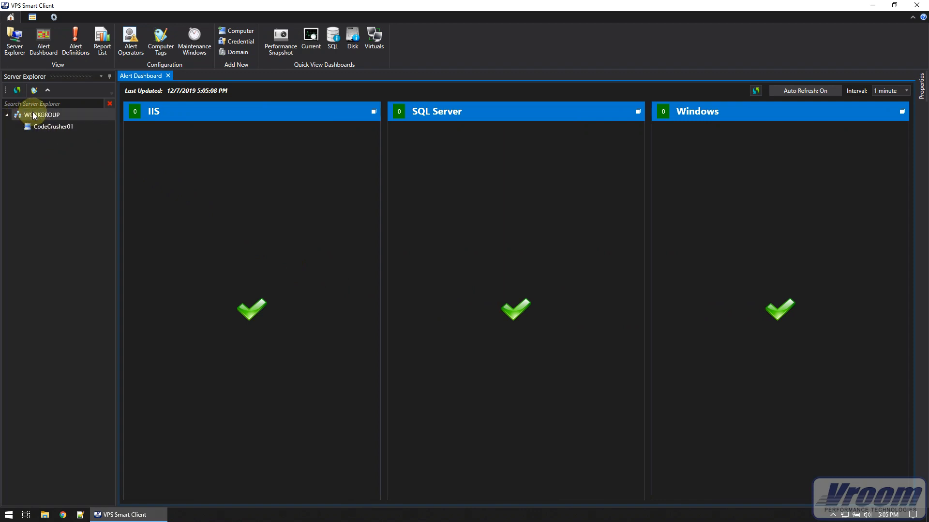
Step: Refresh the Server Explorer, expand CodeCrusher01's disks, network adapters and MSSQLSERVER databases, and widen the pane to fit their names
left_click(18, 91)
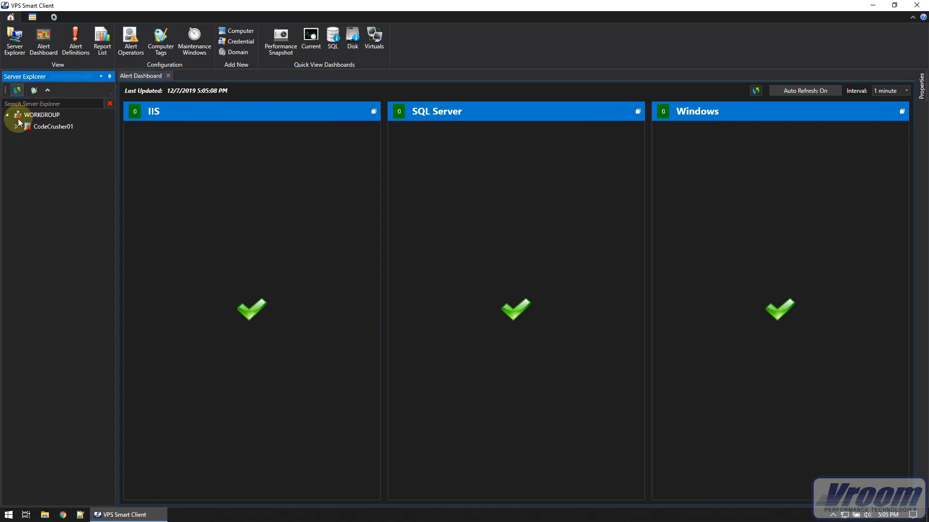
left_click(17, 126)
left_click(25, 161)
left_click(35, 172)
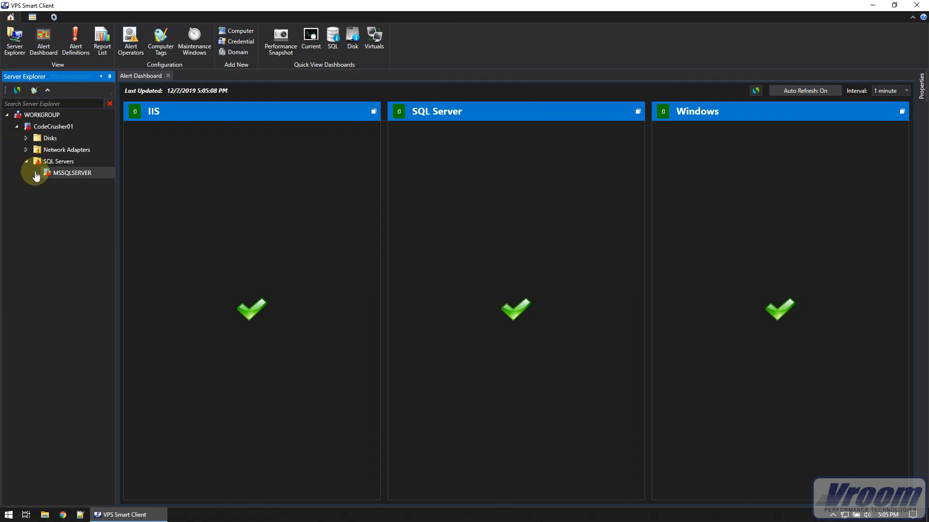
left_click(26, 149)
left_click(26, 138)
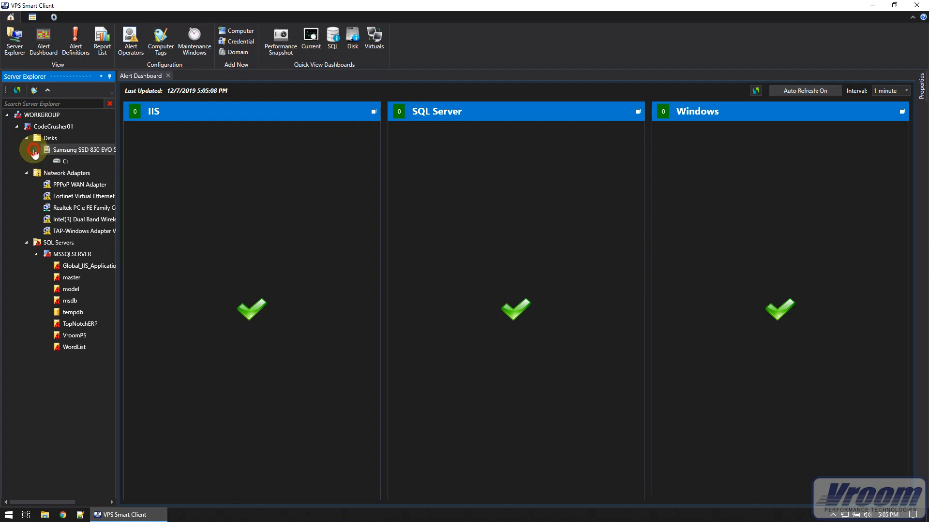
left_click_drag(121, 172, 163, 177)
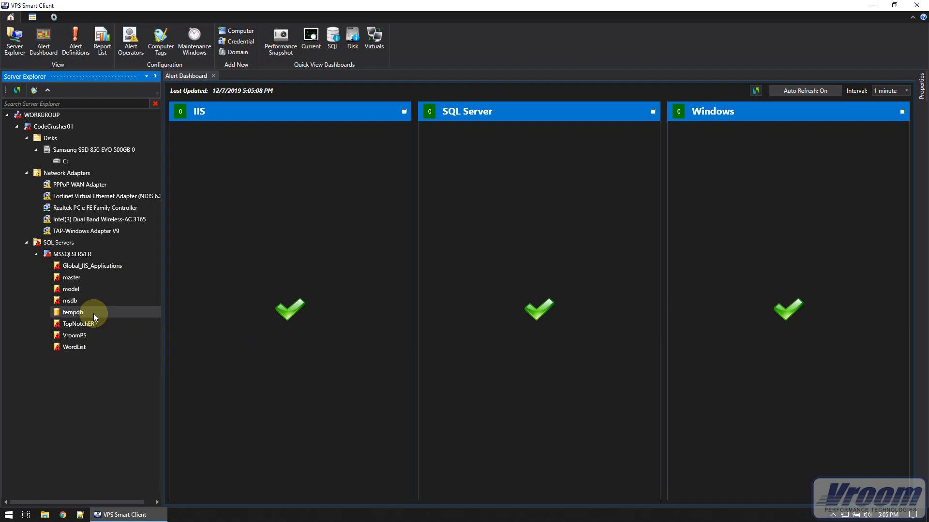
Step: Refresh the Alert Dashboard to check for current IIS, SQL Server and Windows alerts
left_click(750, 95)
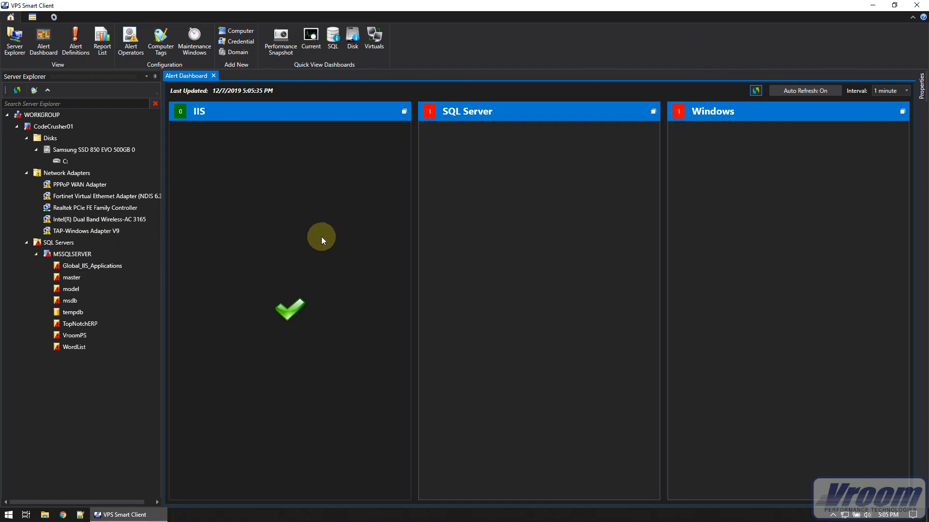